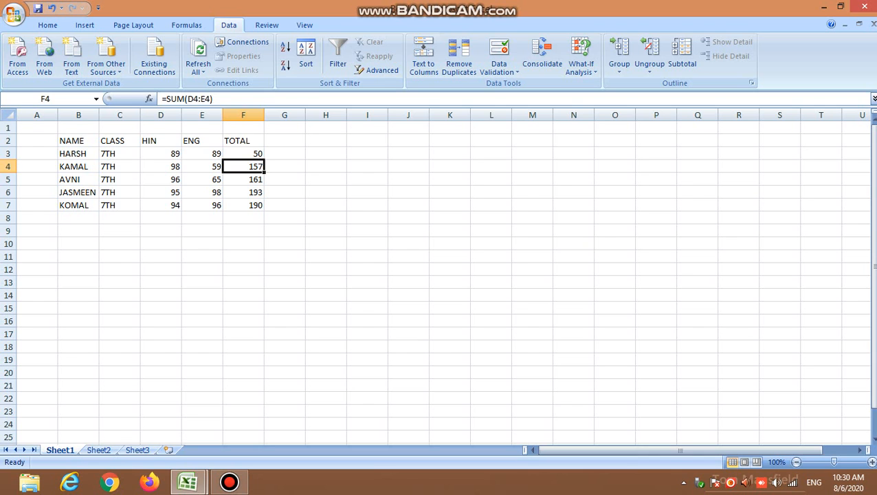
Open Data Validation for the TOTAL values in F3:F7 and review its input message, error alert and criteria settings.
left_click(325, 231)
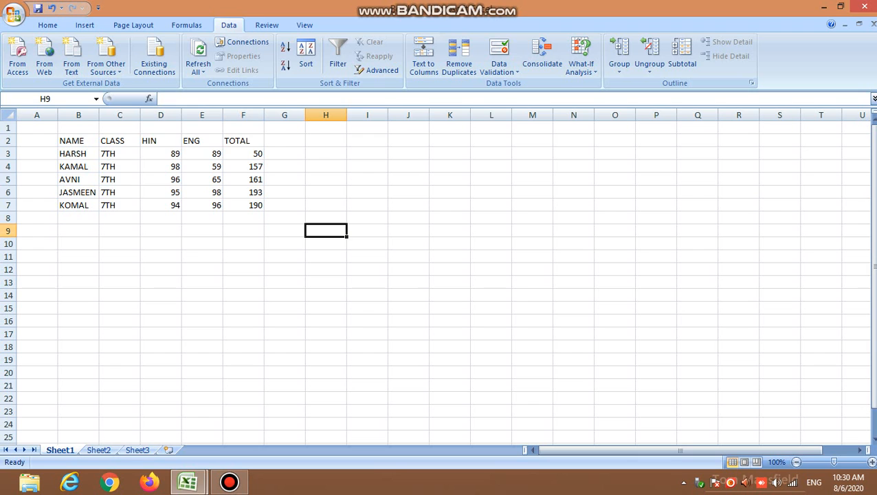
left_click_drag(243, 153, 243, 205)
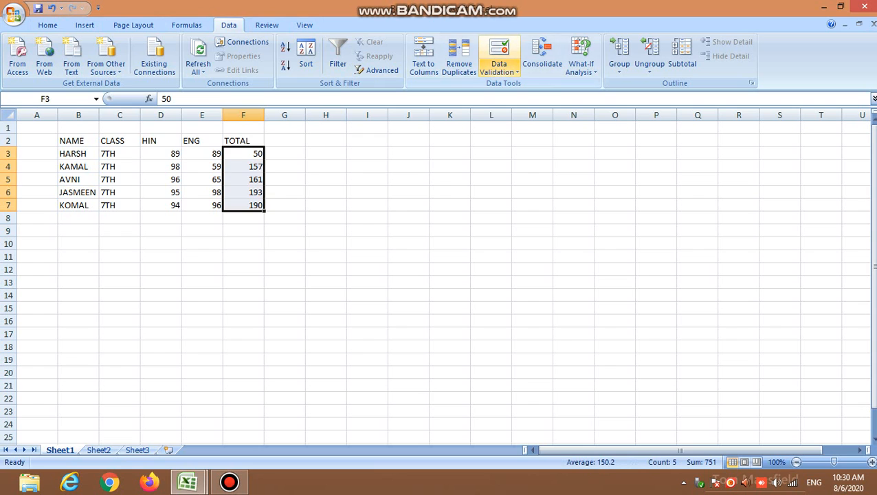
left_click(498, 67)
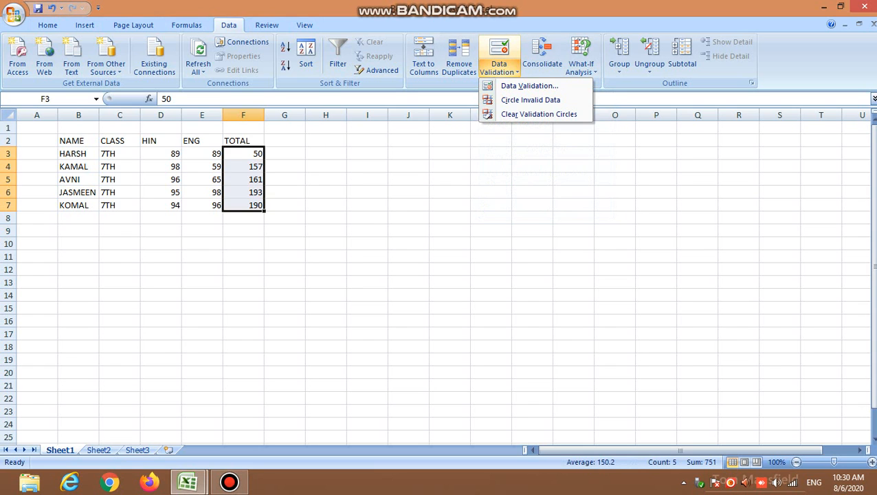
left_click(529, 85)
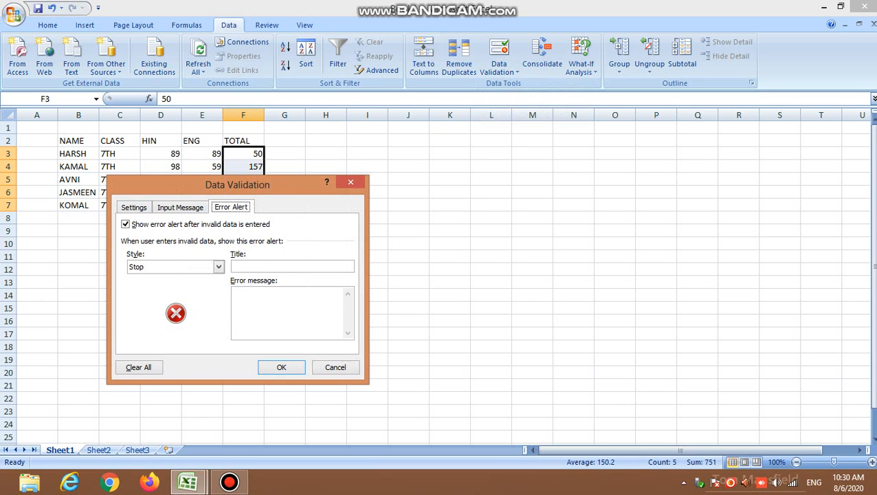
left_click(134, 206)
left_click(180, 207)
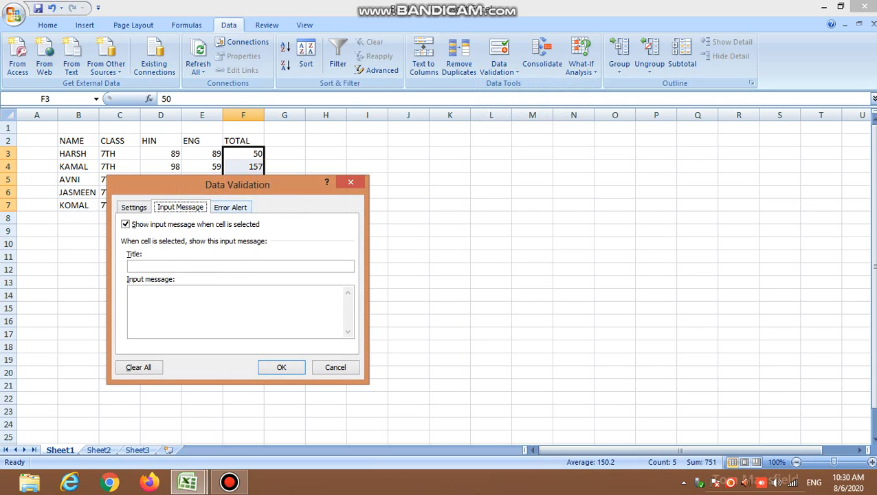
left_click(230, 206)
left_click(133, 207)
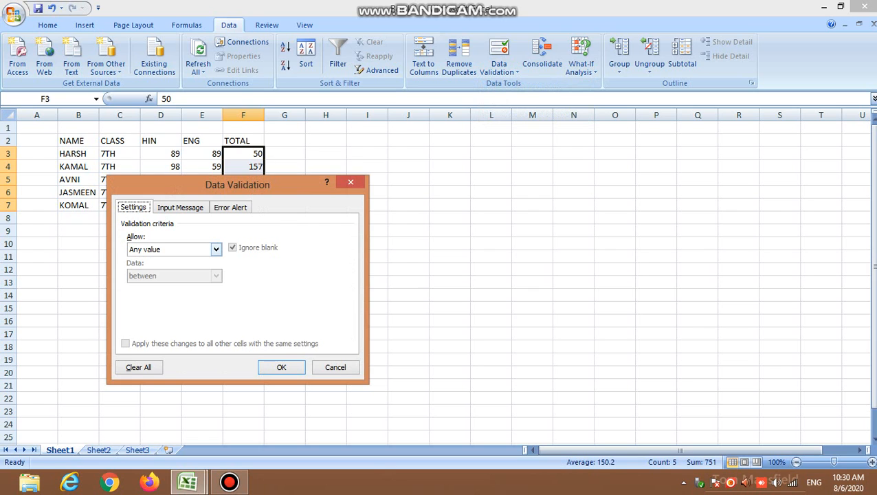
Try the Whole number, List and Decimal validation types to compare the criteria each one offers.
left_click(216, 249)
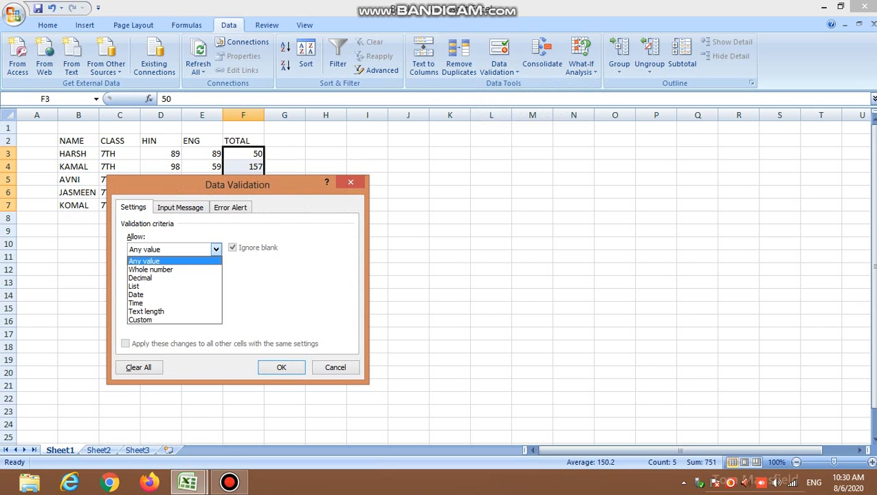
left_click(183, 270)
left_click(215, 250)
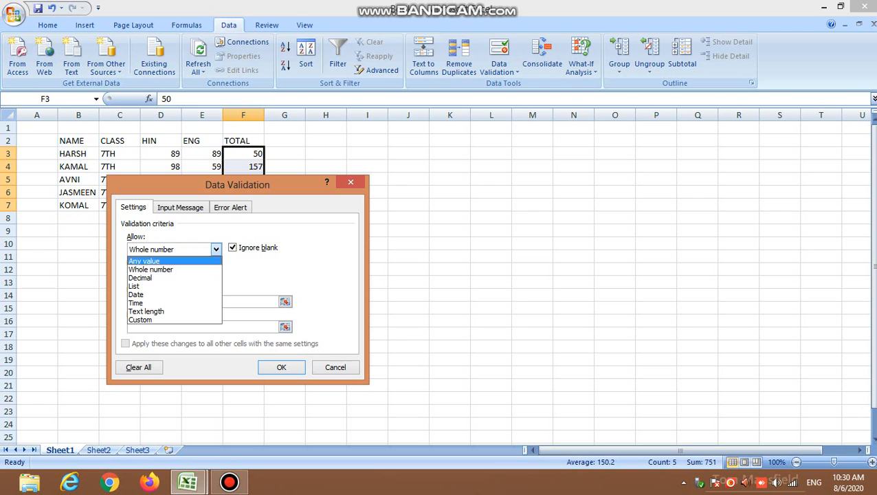
left_click(171, 286)
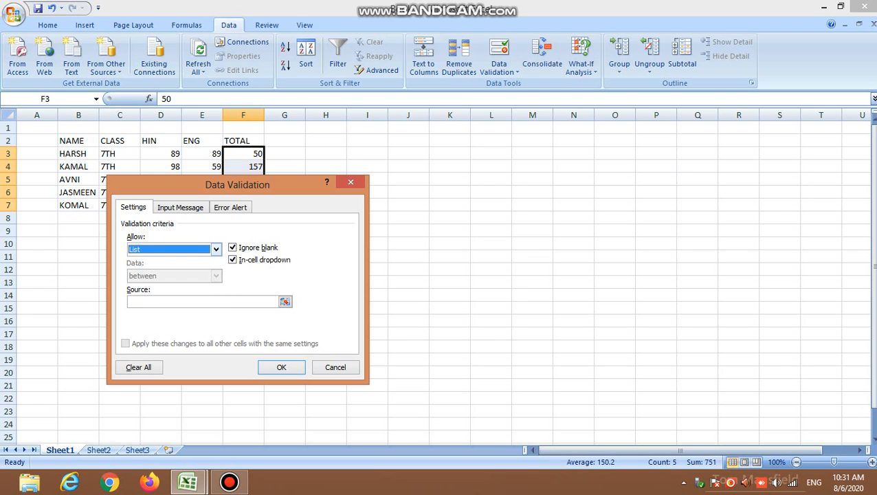
left_click(216, 249)
left_click(195, 277)
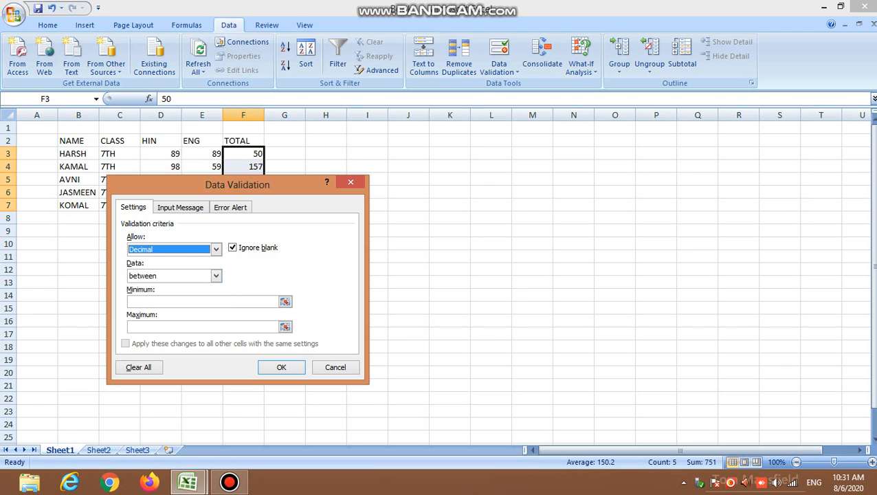
Set the validation criteria to allow whole numbers between a minimum of 50 and a maximum of 200.
left_click(215, 249)
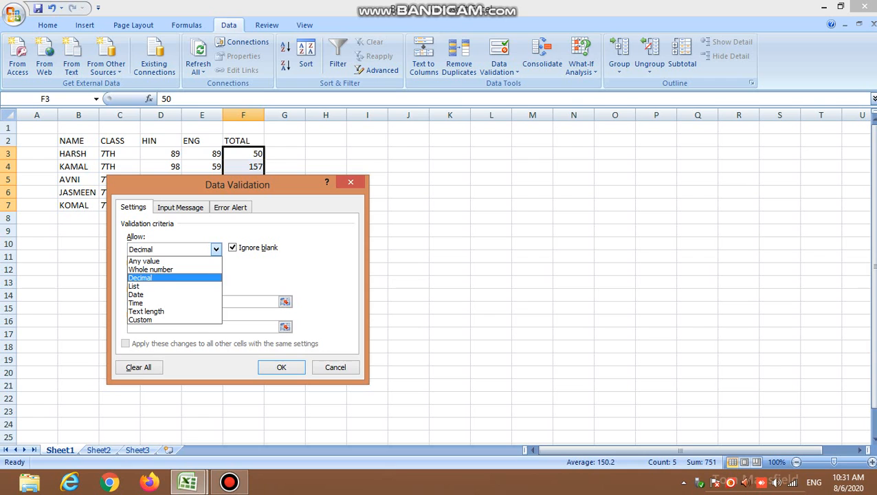
left_click(151, 269)
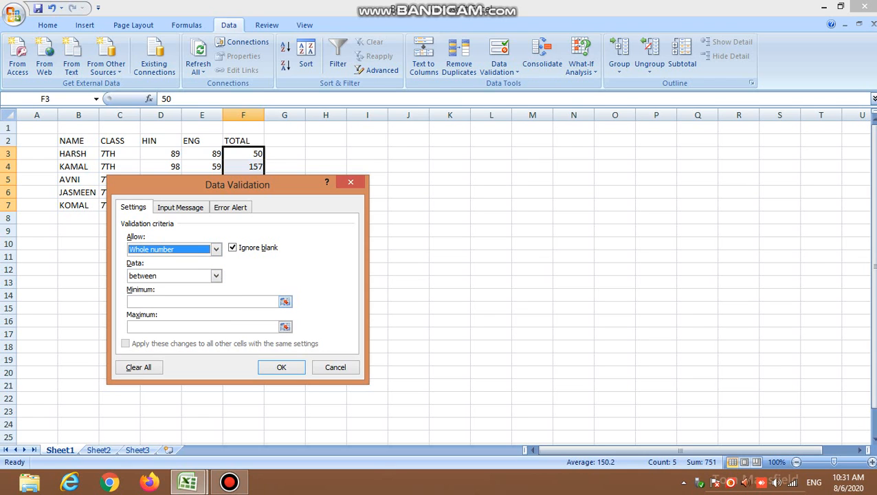
left_click(170, 302)
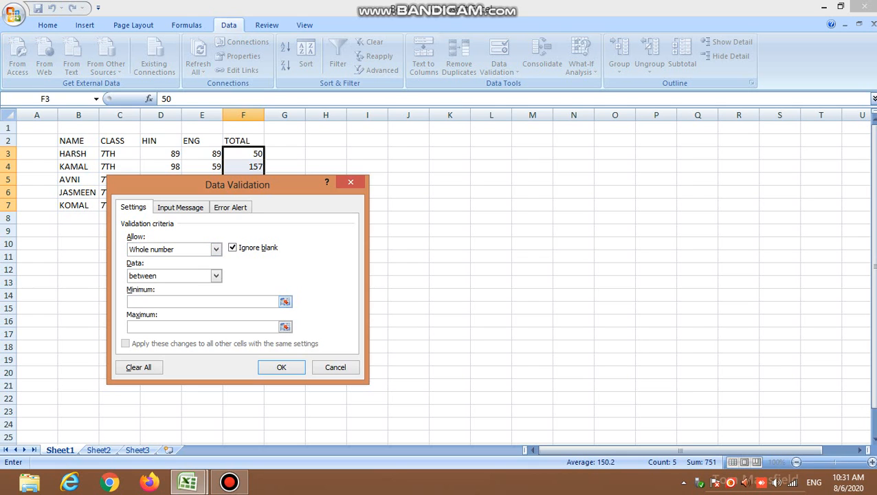
type("50")
left_click(170, 327)
type("22")
key("BackSpace")
type("00")
Give the validation an input message titled MESSAGE with the text "ENTER THE VALUE BETWEEN 50 TO 200".
key("ctrl+Tab")
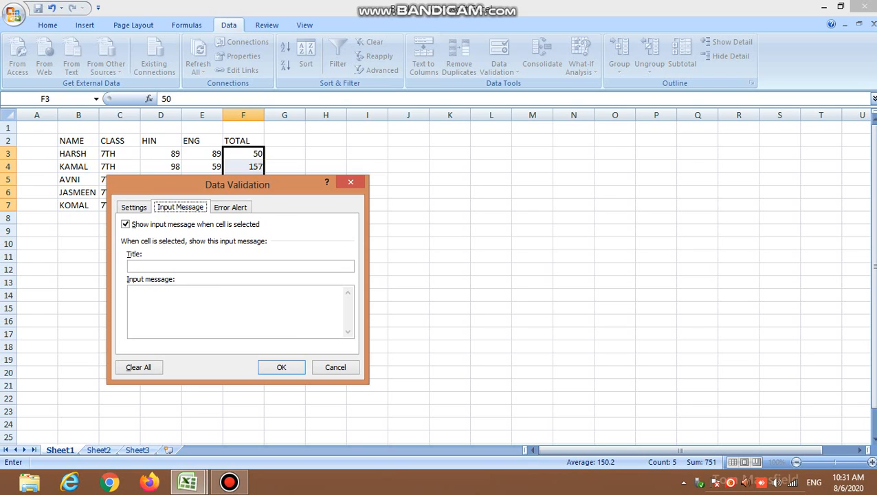
left_click(138, 266)
type("MESSAGE")
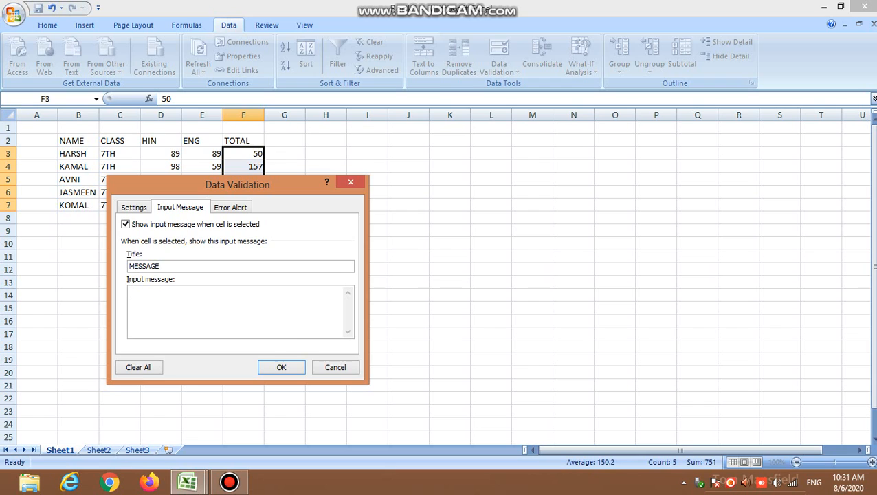
type("ENTER THE VALUE BETWEEN ")
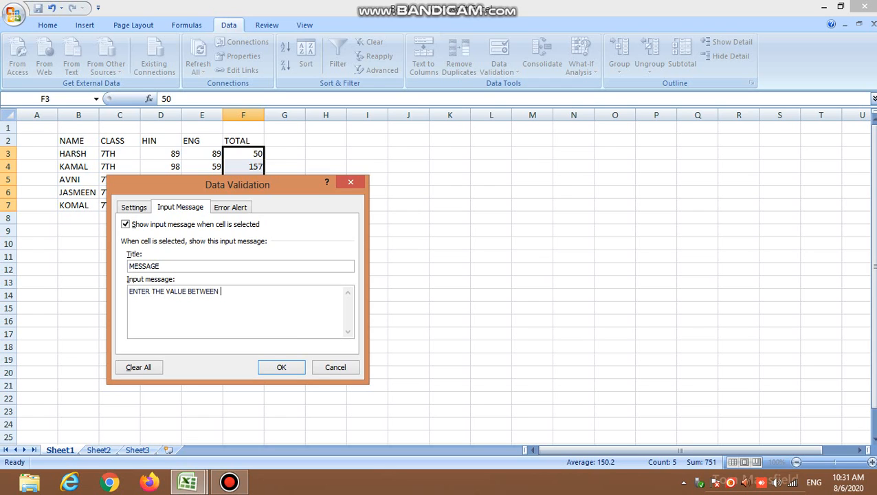
type("50 TO 200")
Define the error alert with the title ALERT and the message "INVALID VALUE", and apply the validation.
key("ctrl+Tab")
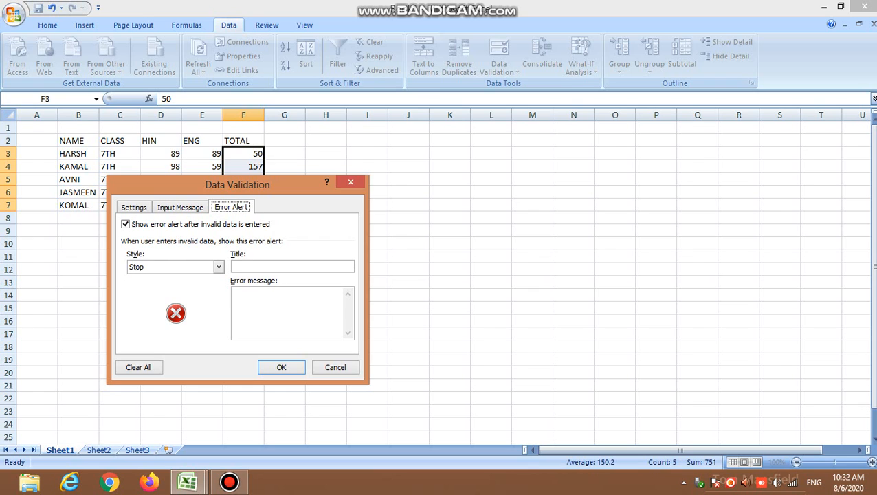
left_click(292, 266)
type("ALERT")
type("INVA")
type("LID V")
type("ALUE")
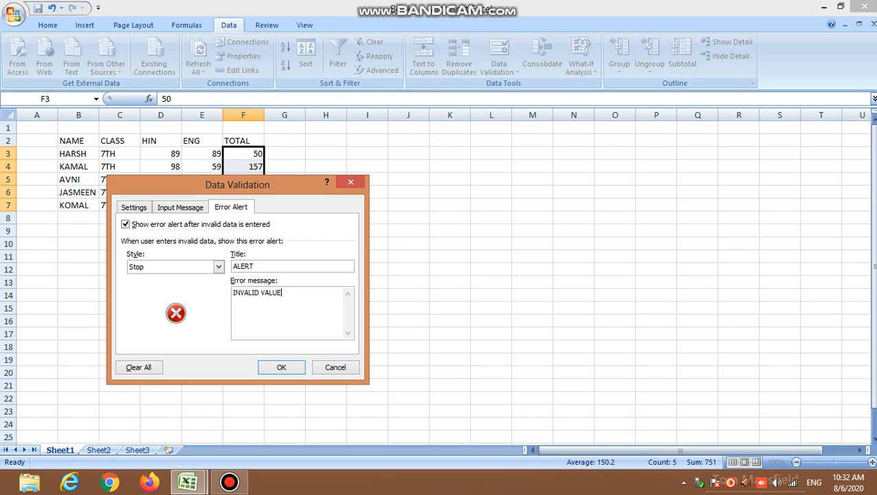
left_click(281, 367)
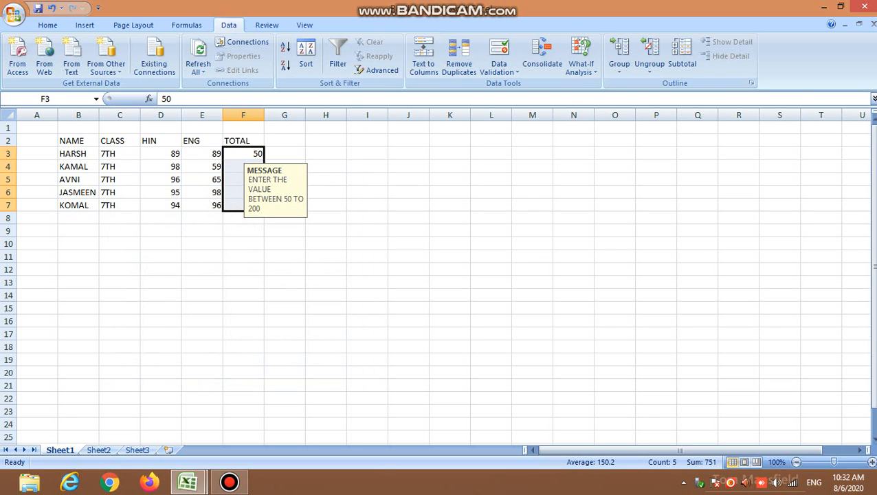
Check the input message on the individual TOTAL cells from F7 up to F3.
left_click(243, 205)
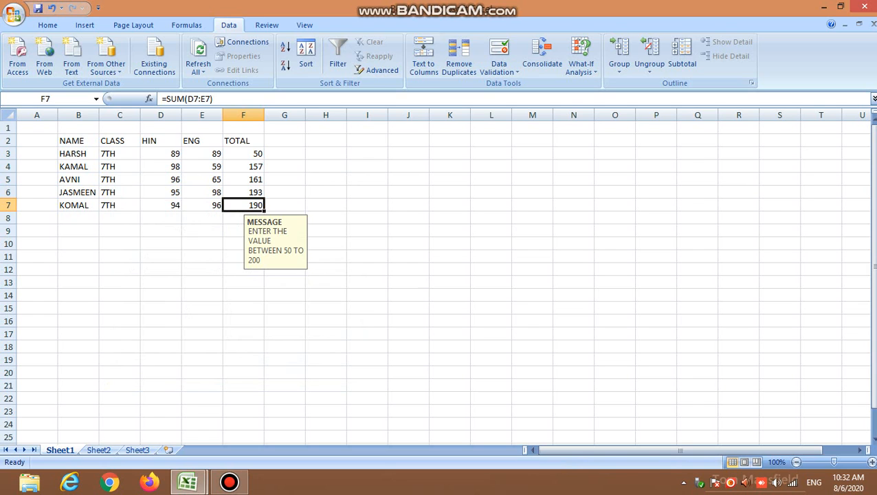
left_click(243, 193)
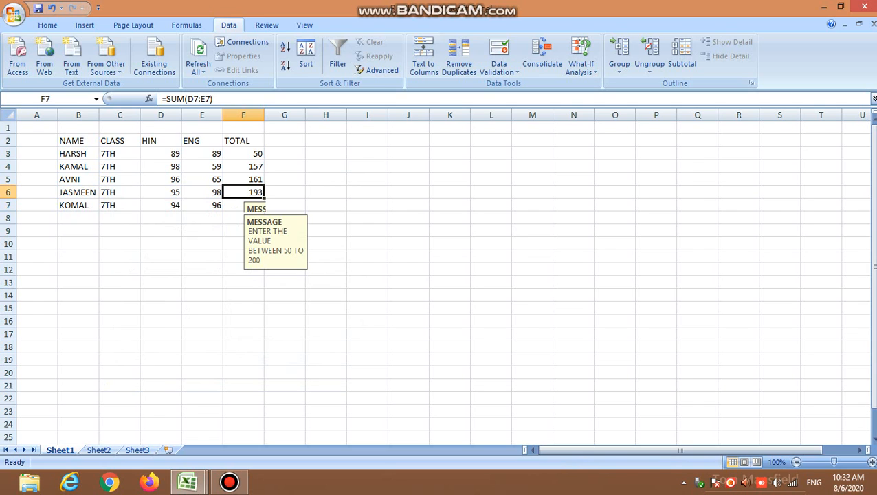
key("Up")
key("Up")
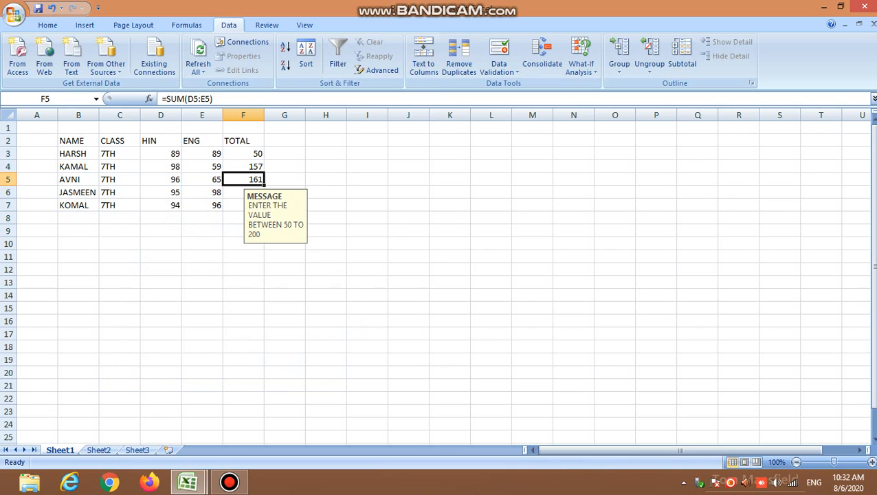
key("Up")
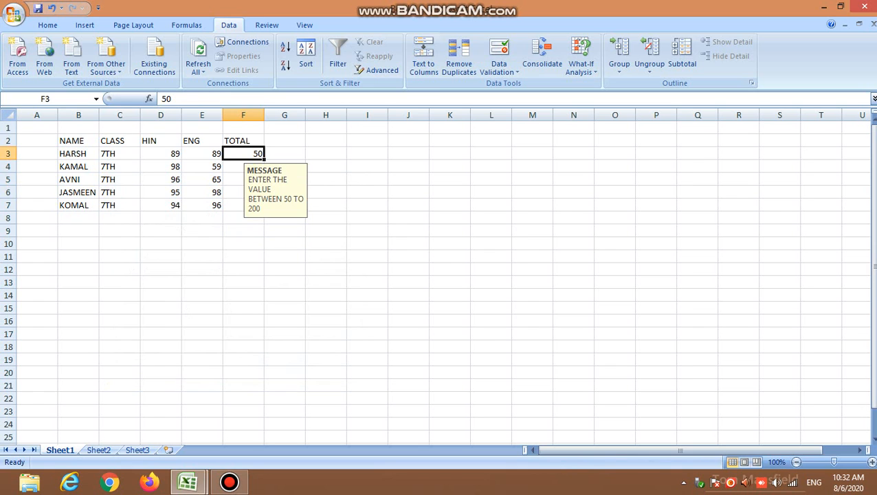
Test the validation rule by trying to enter 45 in cell F4, and cancel the entry.
key("Down")
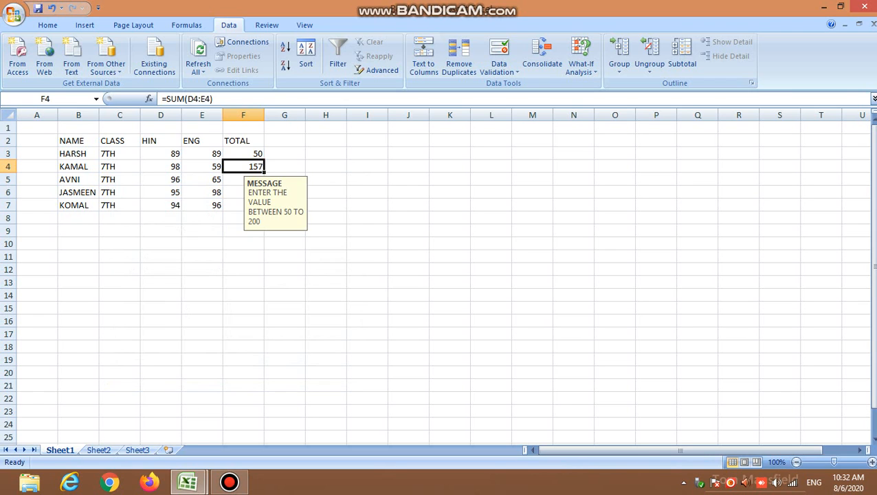
type("4")
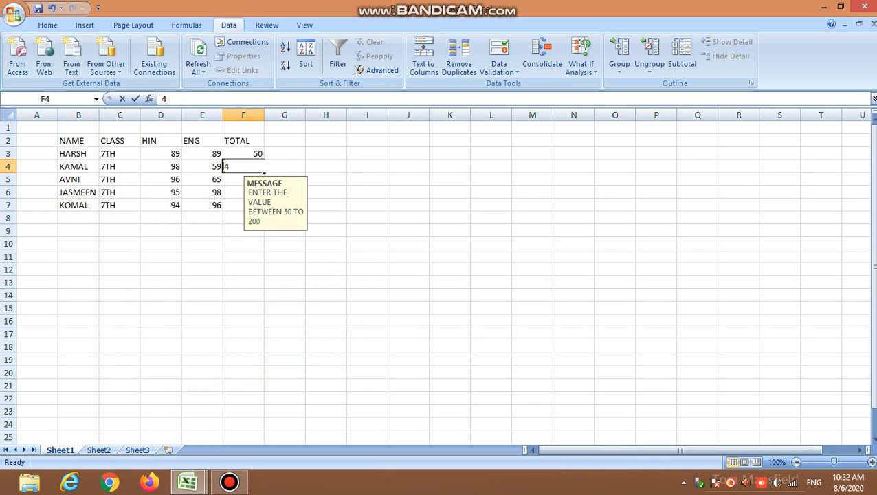
type("5")
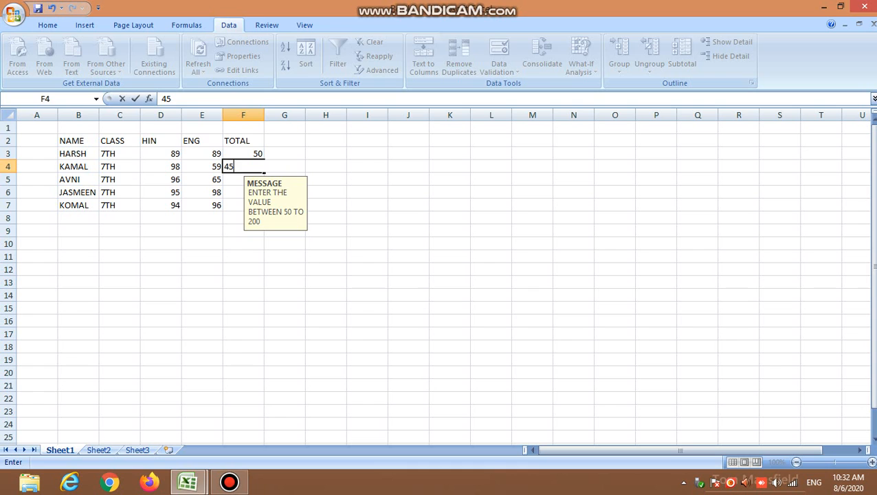
key("Return")
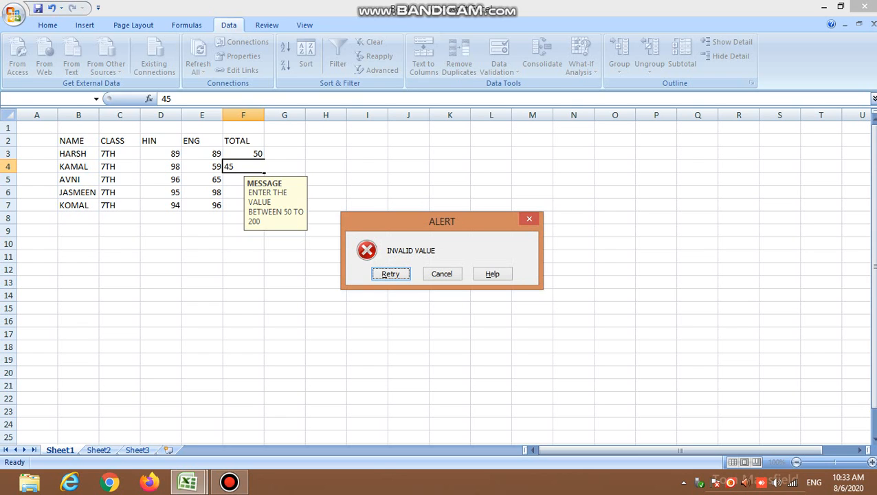
key("Tab")
key("Return")
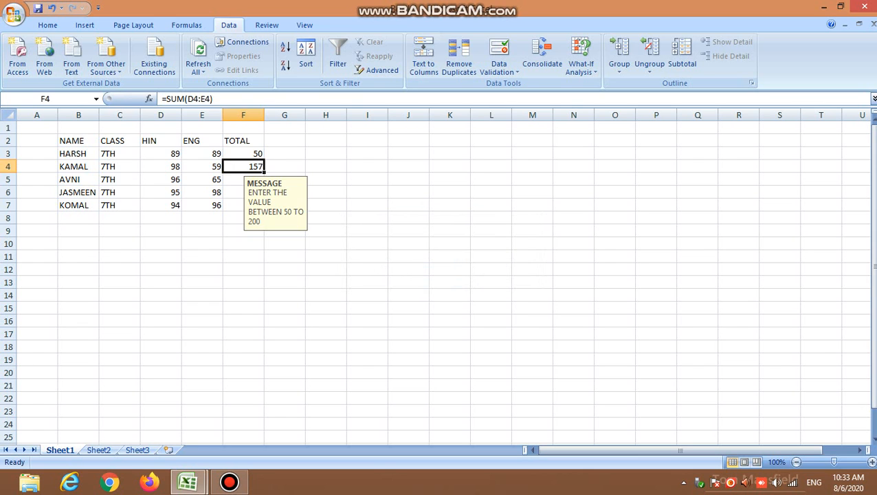
Test the upper limit by trying to enter 201 in cell F4, and cancel the entry.
type("201")
key("Return")
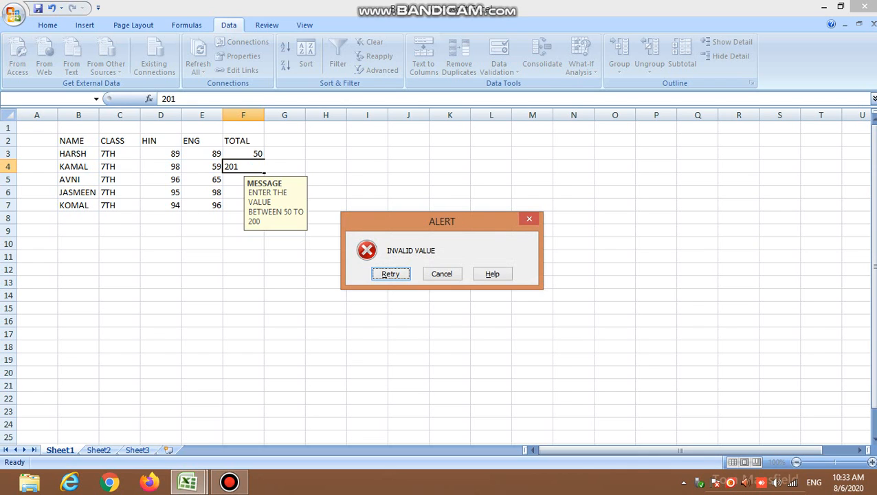
key("Tab")
key("Return")
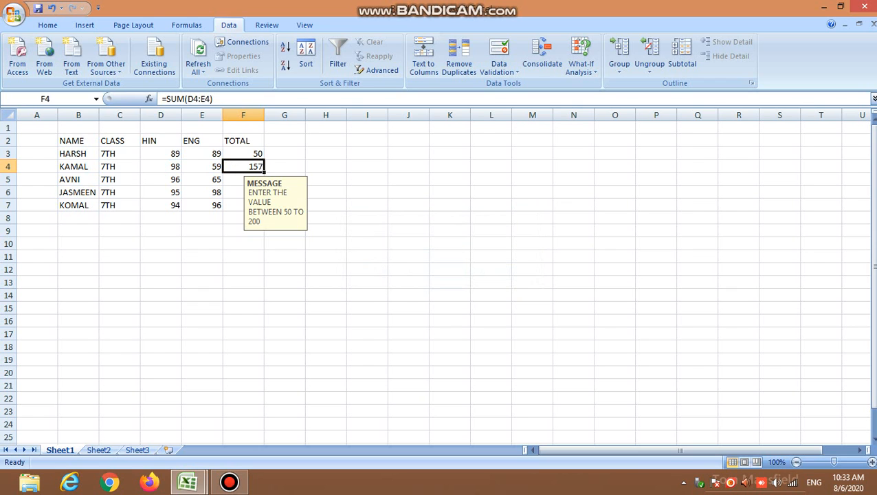
Change the validation for TOTAL cells F3:F7 to allow decimals, with a minimum of 10.5.
key("Up")
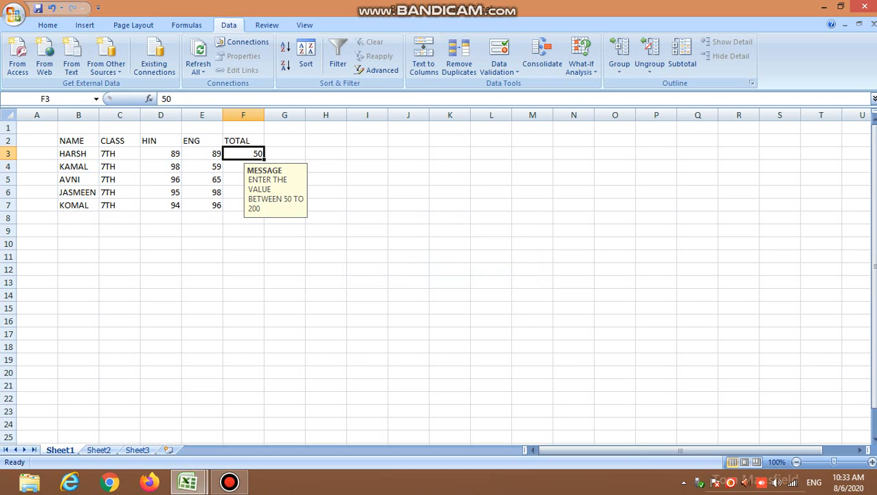
left_click_drag(233, 153, 234, 205)
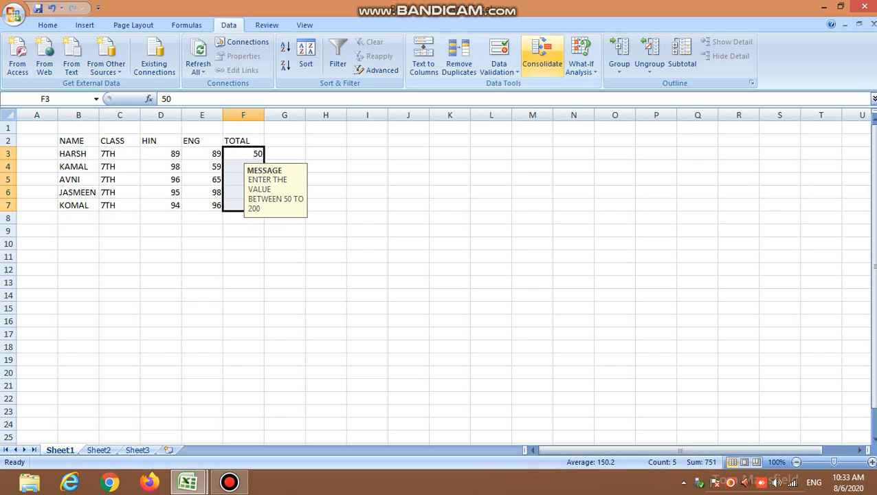
left_click(499, 69)
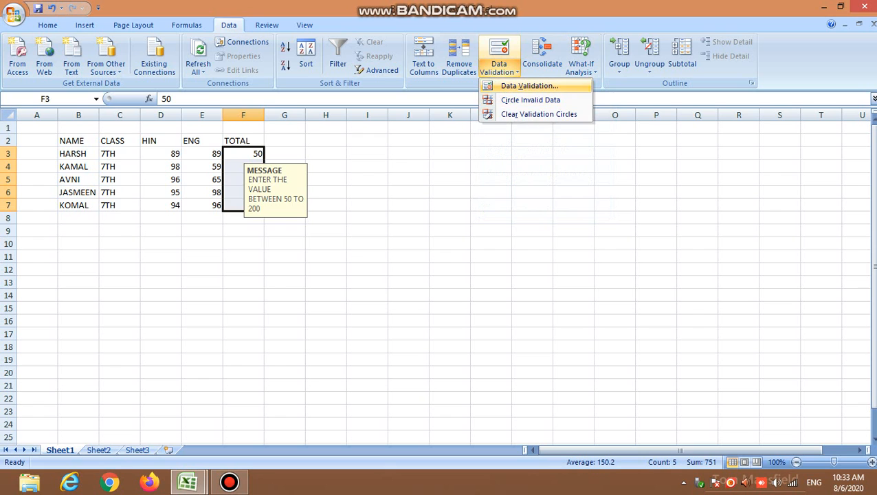
left_click(529, 86)
left_click(134, 207)
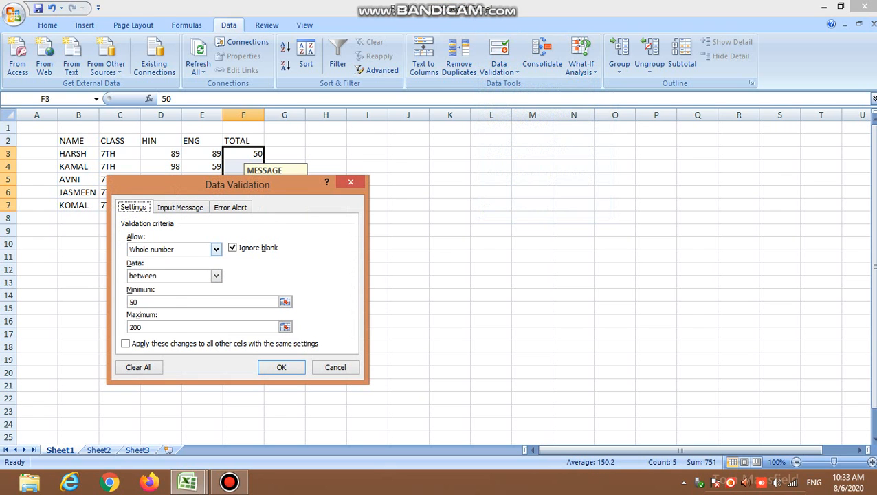
left_click(216, 249)
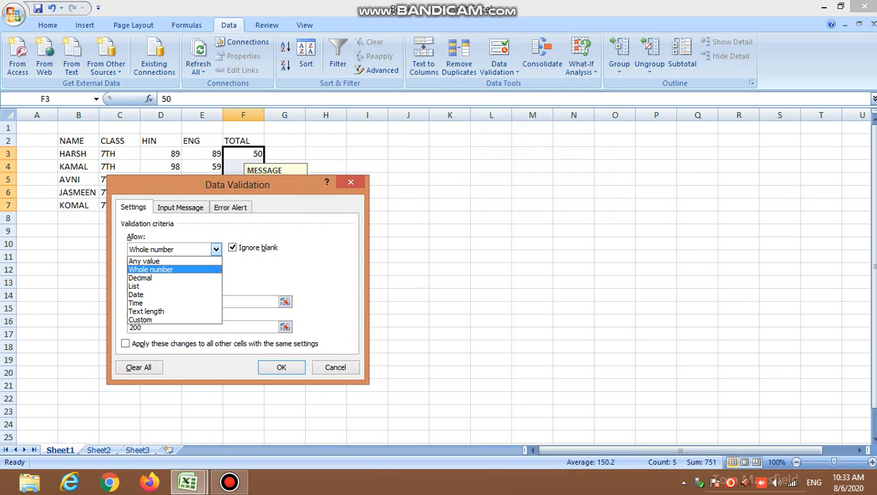
left_click(199, 277)
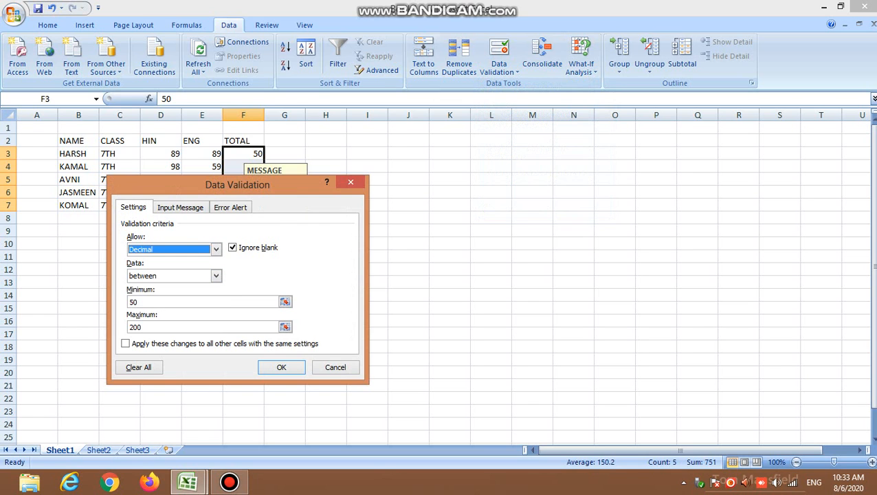
left_click(147, 301)
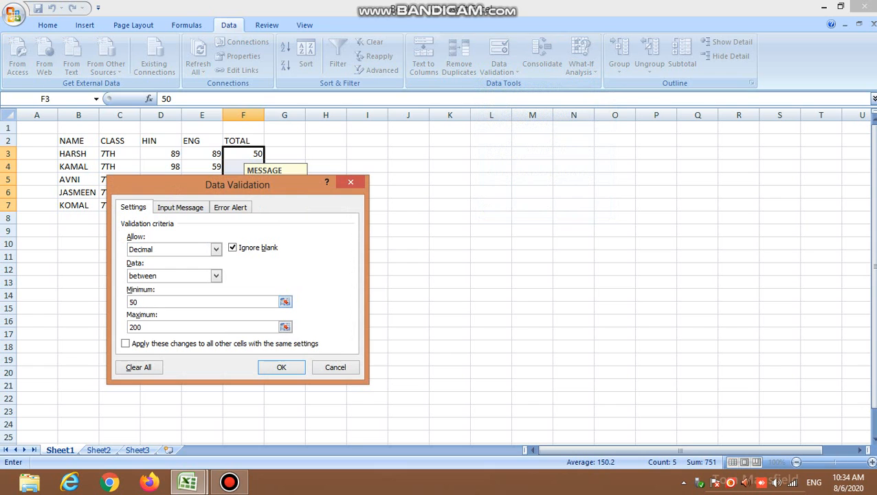
key("BackSpace")
key("BackSpace")
type("1")
type("0.")
type("5")
Set the maximum of the decimal validation rule to 180.55.
left_click(142, 327)
key("BackSpace")
key("BackSpace")
key("BackSpace")
type("180.55")
Edit the input message to read "ENTER THE VALUE BETWEEN 10.5TO 180.5".
key("ctrl+Tab")
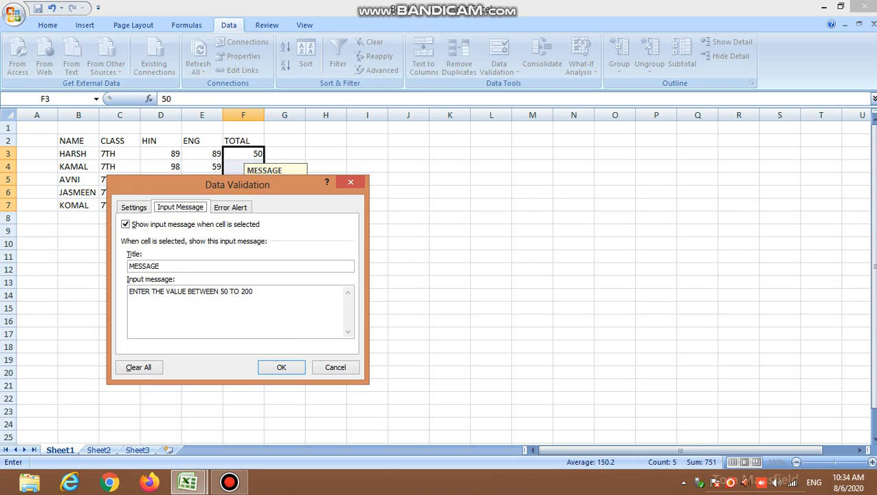
left_click(231, 291)
key("BackSpace")
key("BackSpace")
key("BackSpace")
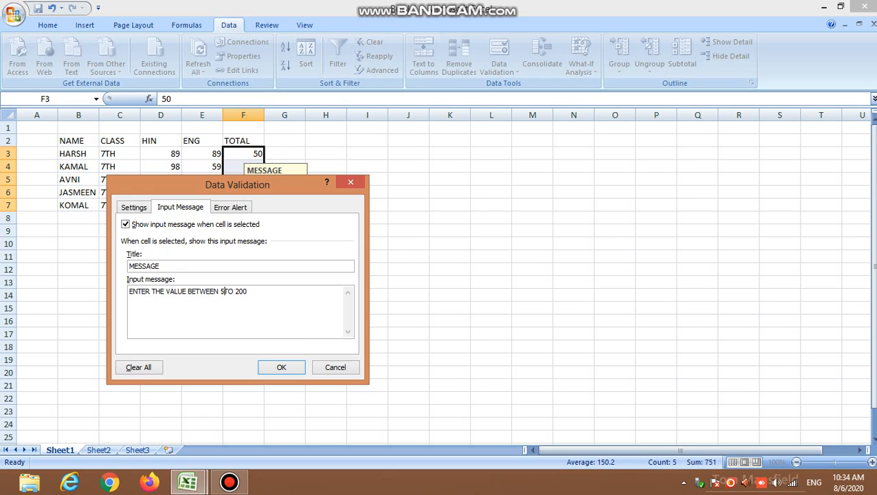
type("10.5")
key("End")
key("BackSpace")
key("BackSpace")
key("BackSpace")
type("180.5")
Change the validation rule's maximum to 200.55.
key("ctrl+shift+Tab")
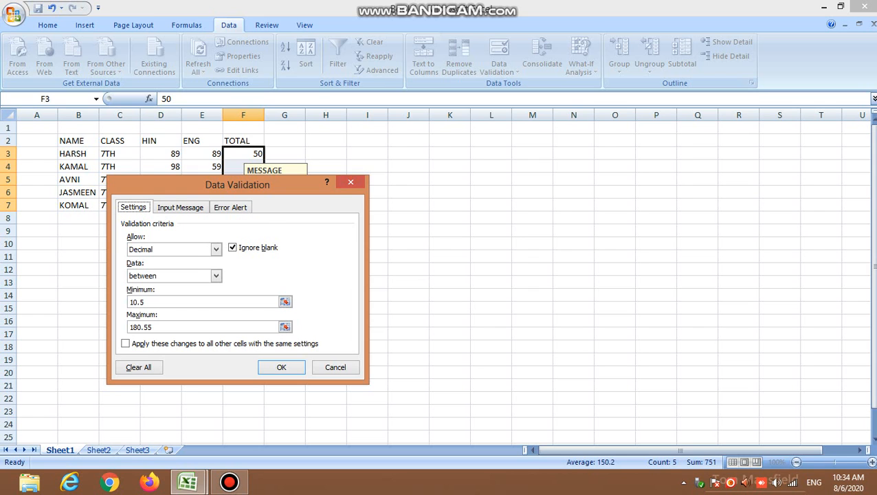
left_click(136, 327)
key("BackSpace")
key("BackSpace")
type("200")
key("Delete")
Change the upper limit in the input message to 200.5 and apply the validation.
left_click(180, 208)
left_click(254, 292)
key("BackSpace")
key("BackSpace")
type("20")
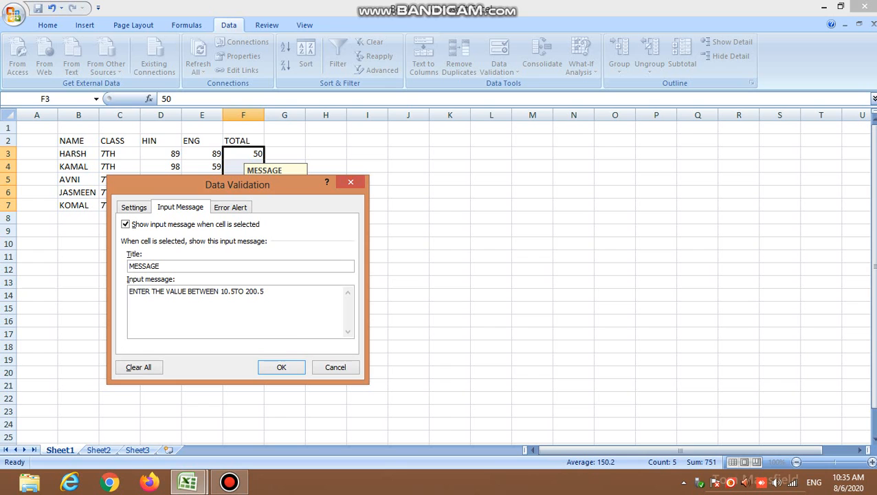
left_click(231, 207)
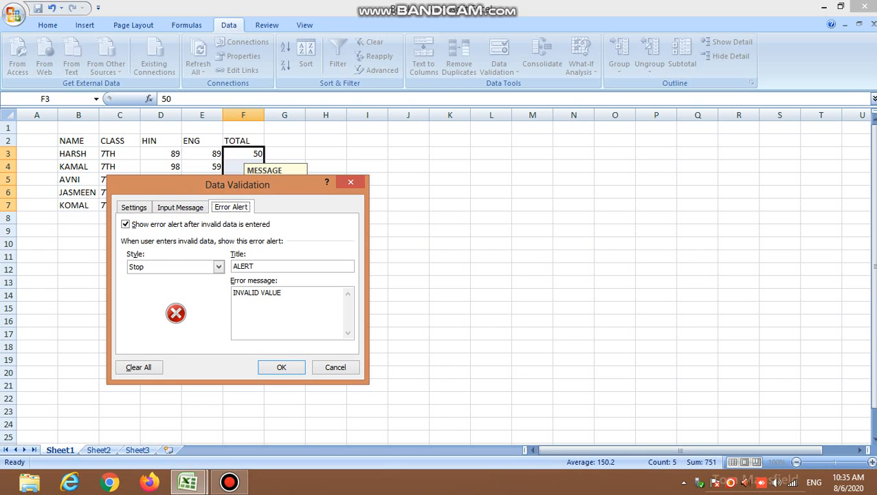
key("Return")
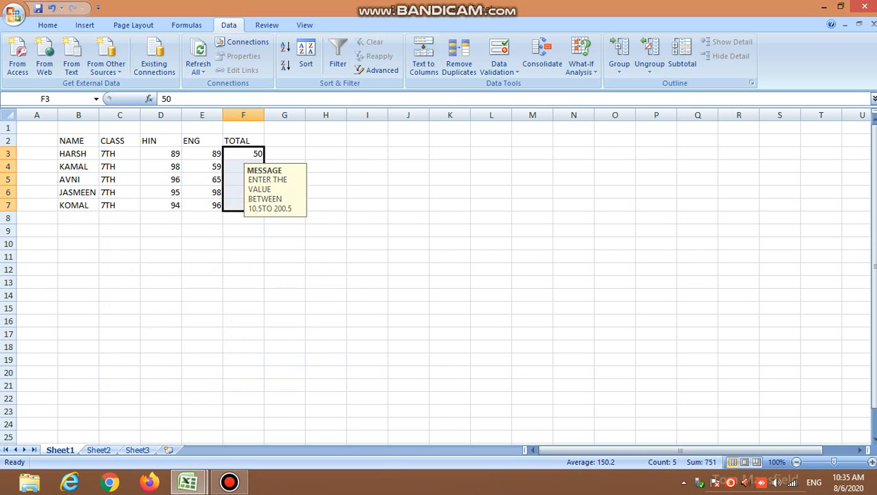
Check the updated input message on the TOTAL cells from F3 down to F6.
left_click(243, 153)
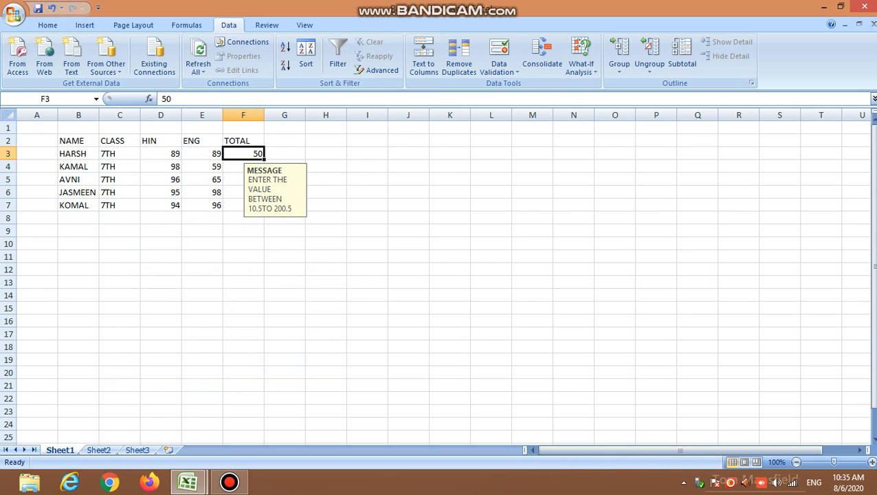
left_click(244, 167)
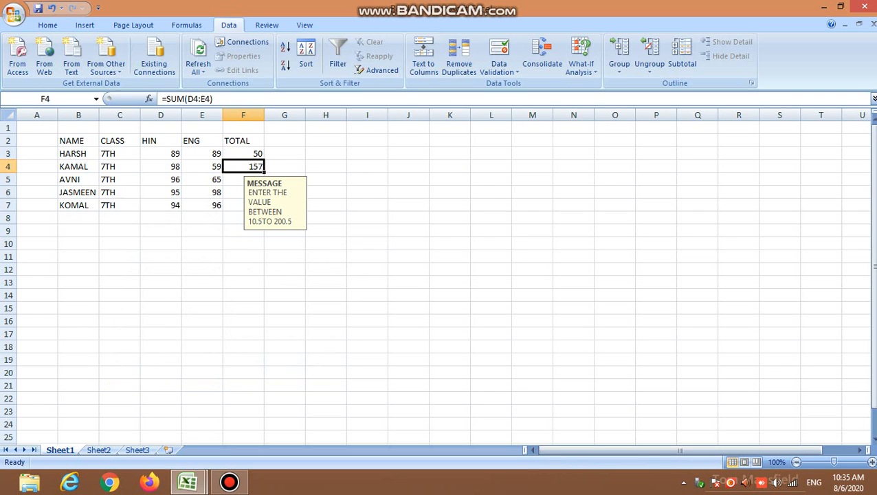
left_click(243, 179)
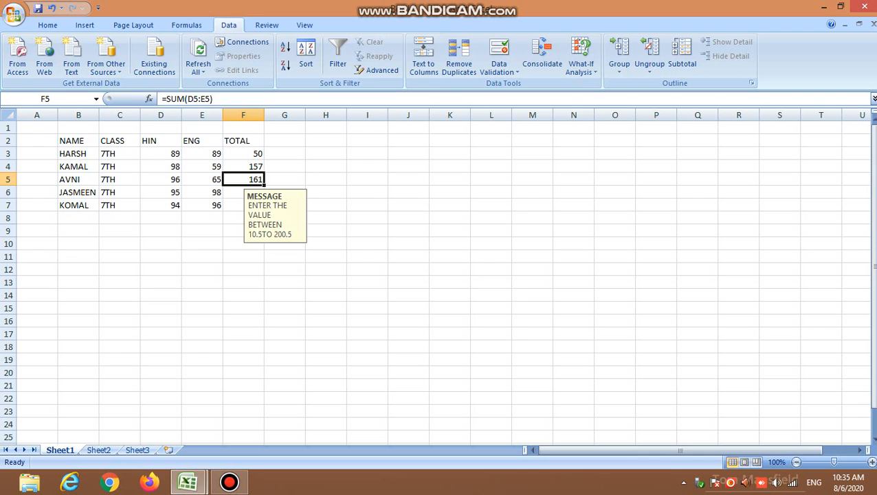
left_click(243, 193)
Test the decimal rule by replacing the total in cell F3 with 11.
left_click(244, 153)
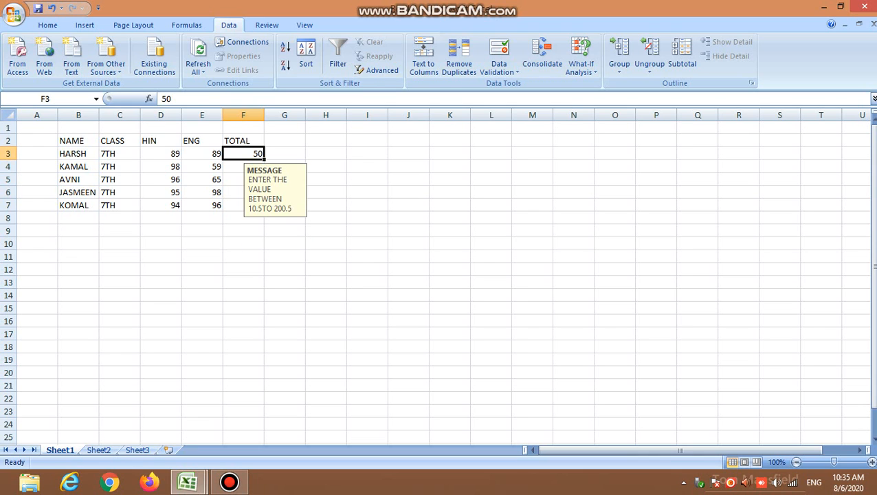
key("BackSpace")
type("11")
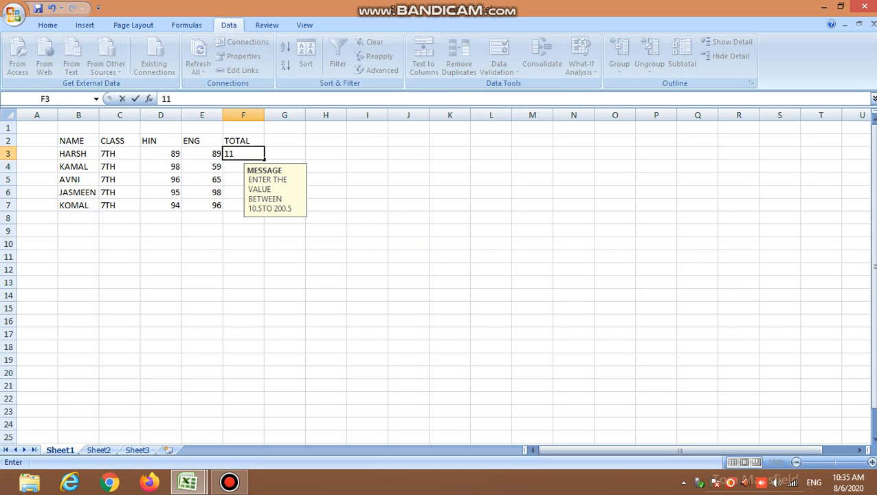
key("Return")
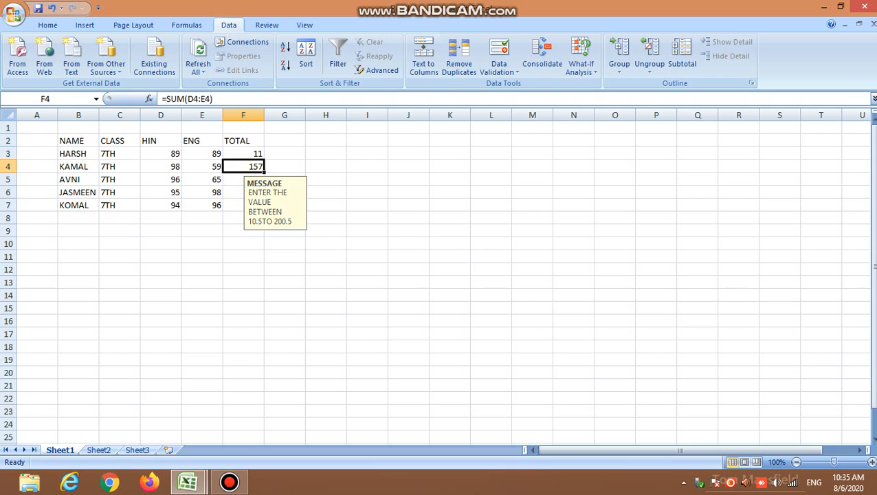
Clear cell F3, test the lower limit by trying to enter 9.5, and cancel the entry.
left_click(243, 153)
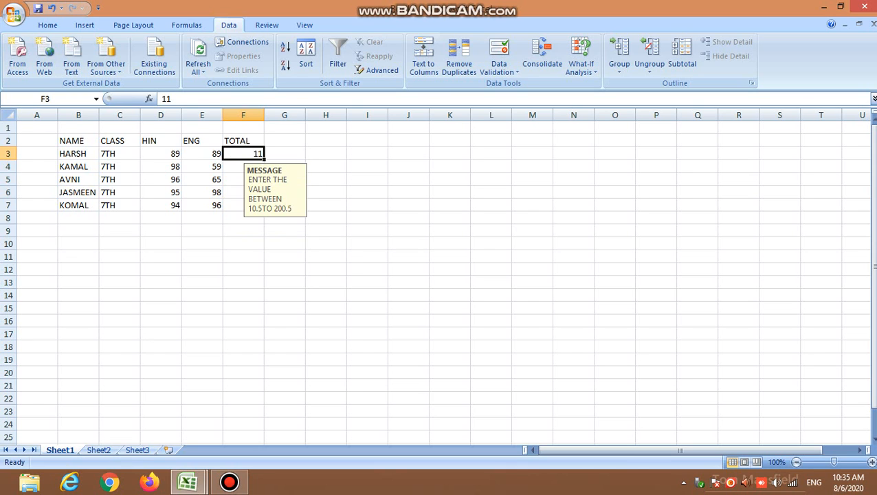
key("Delete")
type("2")
type("9")
type(".5")
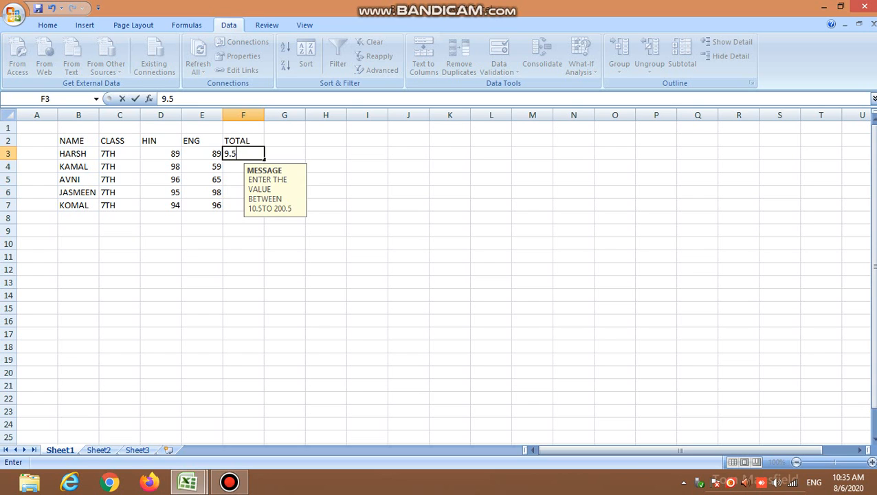
key("Return")
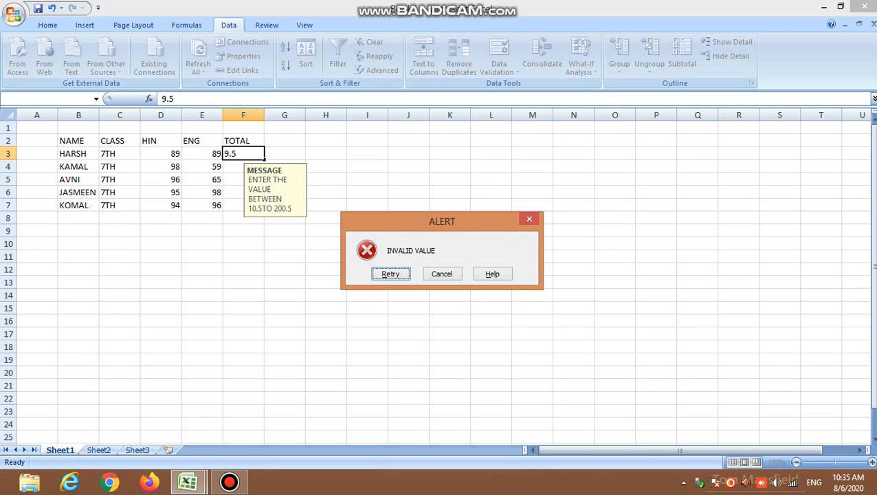
key("Right")
key("Return")
Change the validation for TOTAL cells F3:F7 to whole numbers, with a minimum of 10.
key("shift+Down")
key("shift+Down")
key("shift+Down")
key("shift+Down")
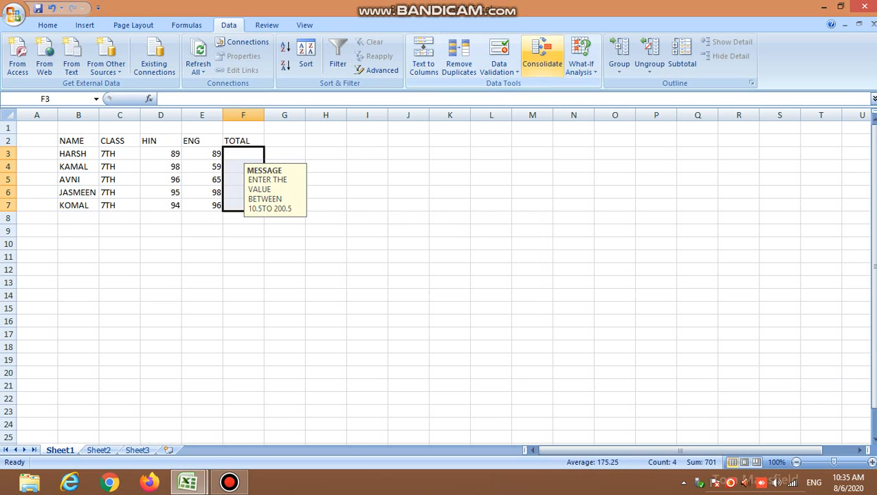
left_click(499, 69)
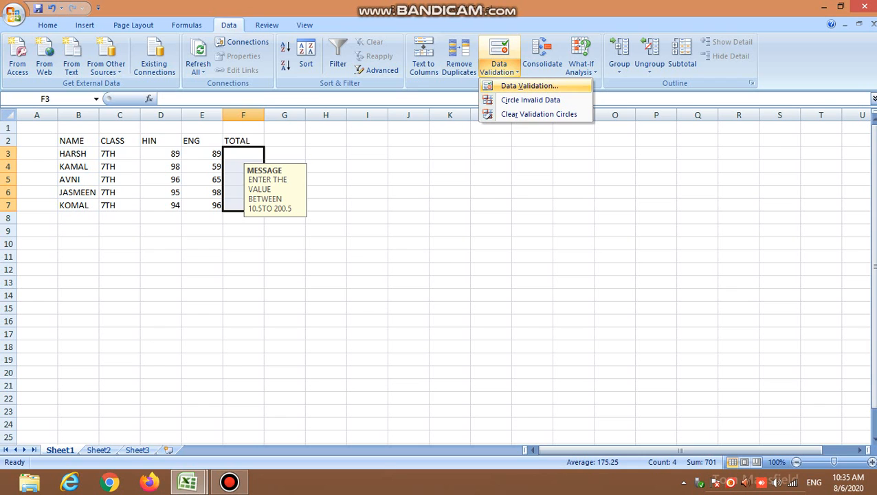
left_click(529, 86)
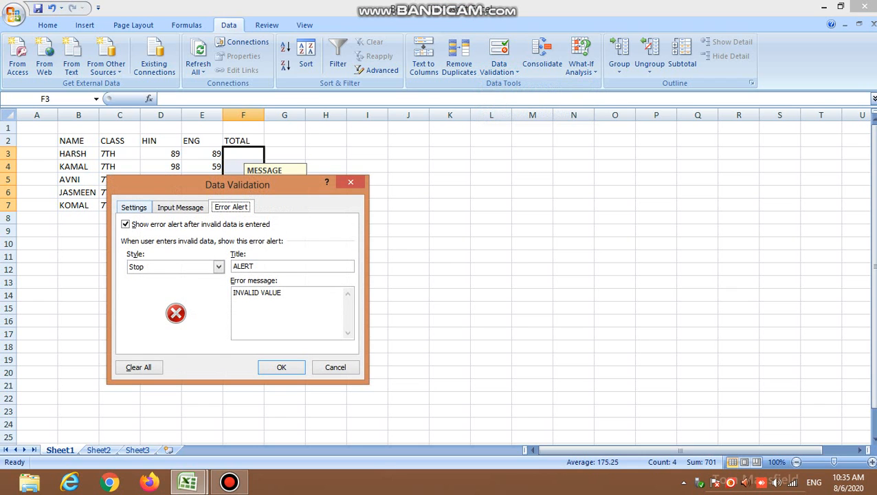
left_click(134, 207)
left_click(216, 249)
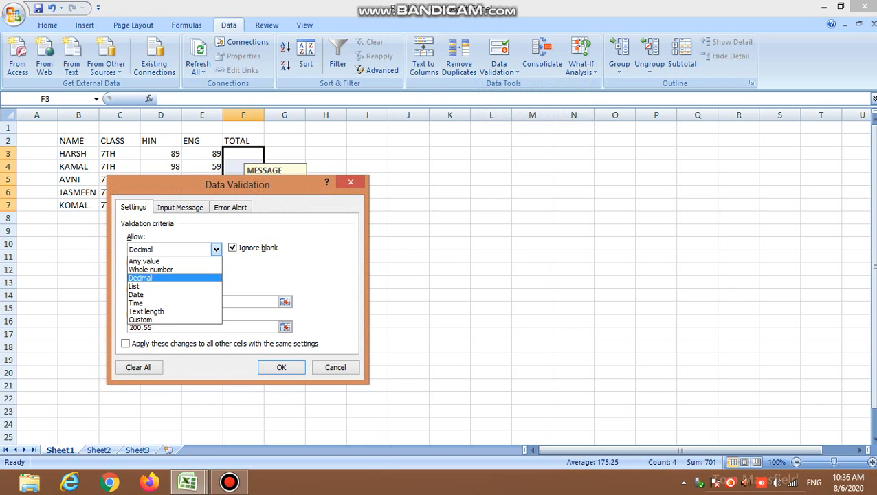
left_click(151, 268)
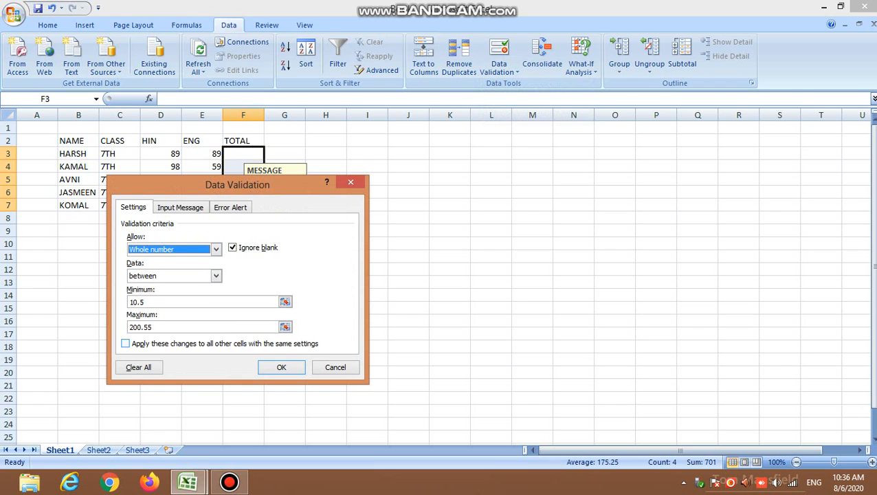
left_click(144, 302)
key("BackSpace")
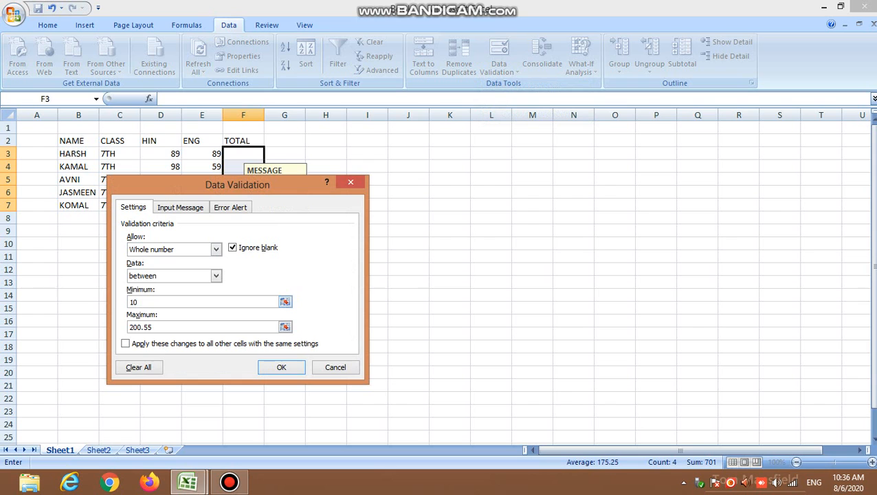
Set the whole-number rule's maximum to 200 and apply the validation.
left_click(153, 327)
key("BackSpace")
key("BackSpace")
key("BackSpace")
left_click(281, 367)
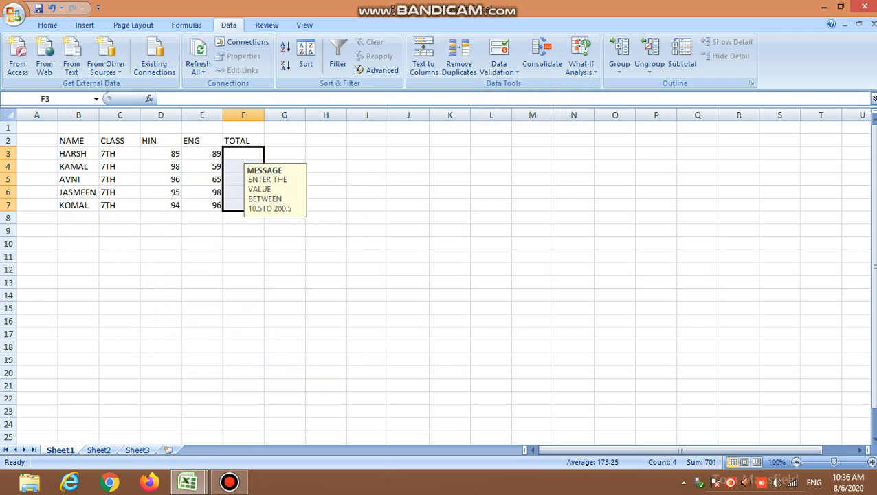
Test the whole-number rule by trying to enter 20.5 in cell F3, and cancel the entry.
left_click(243, 153)
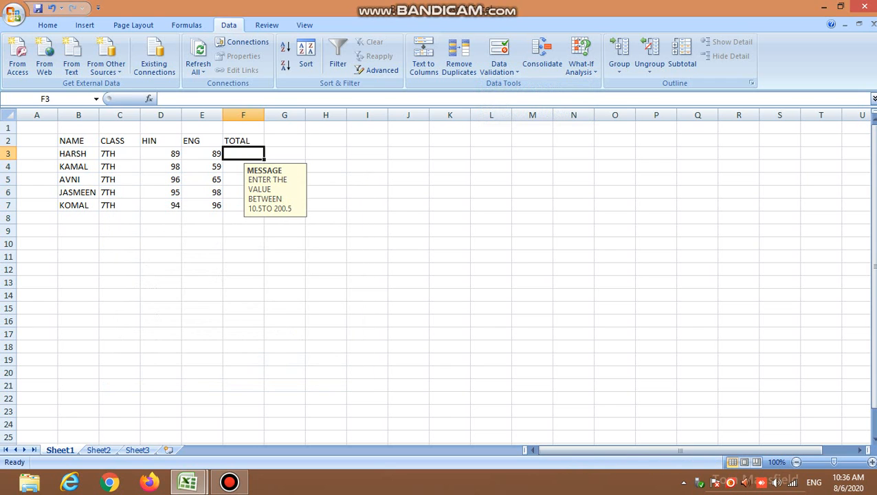
type("20.5")
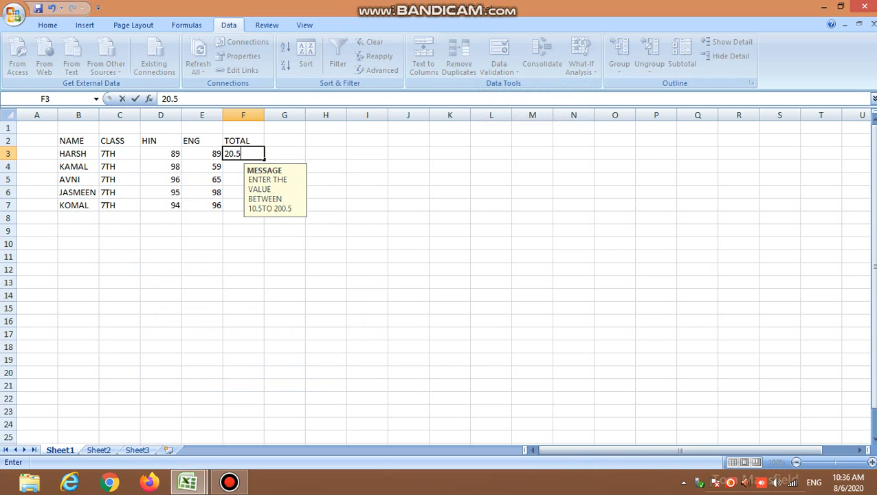
key("Return")
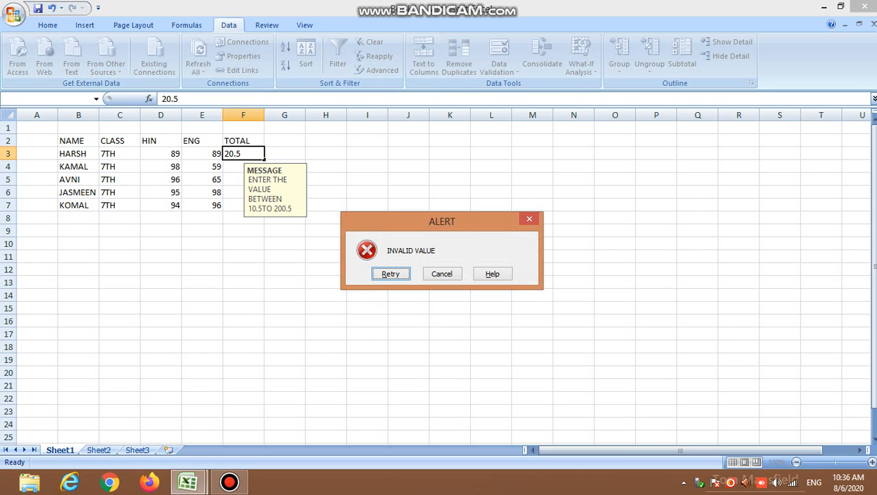
key("Tab")
key("Return")
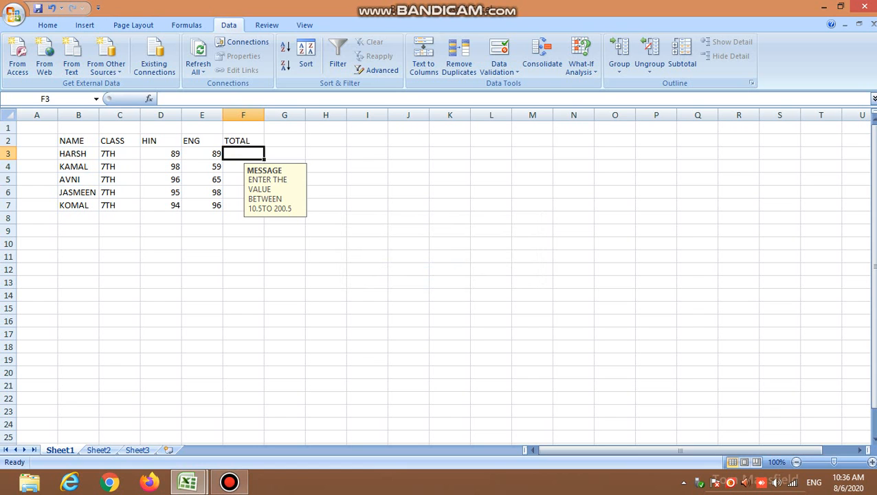
left_click(230, 482)
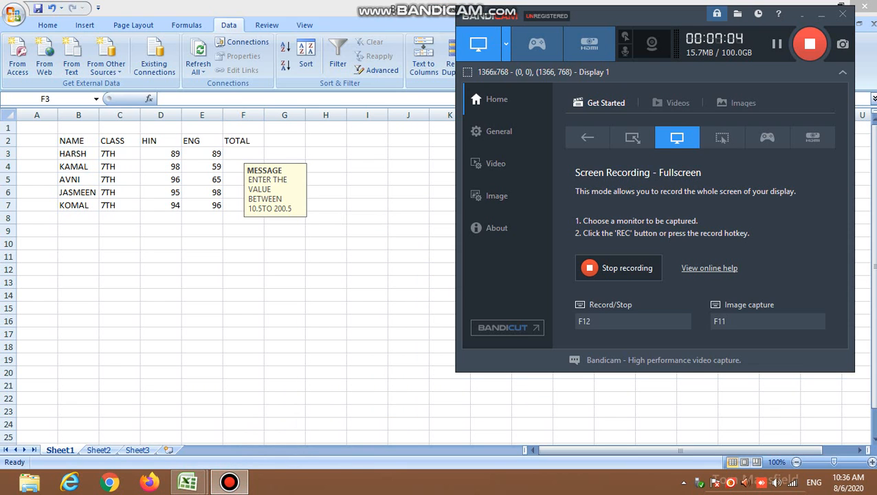